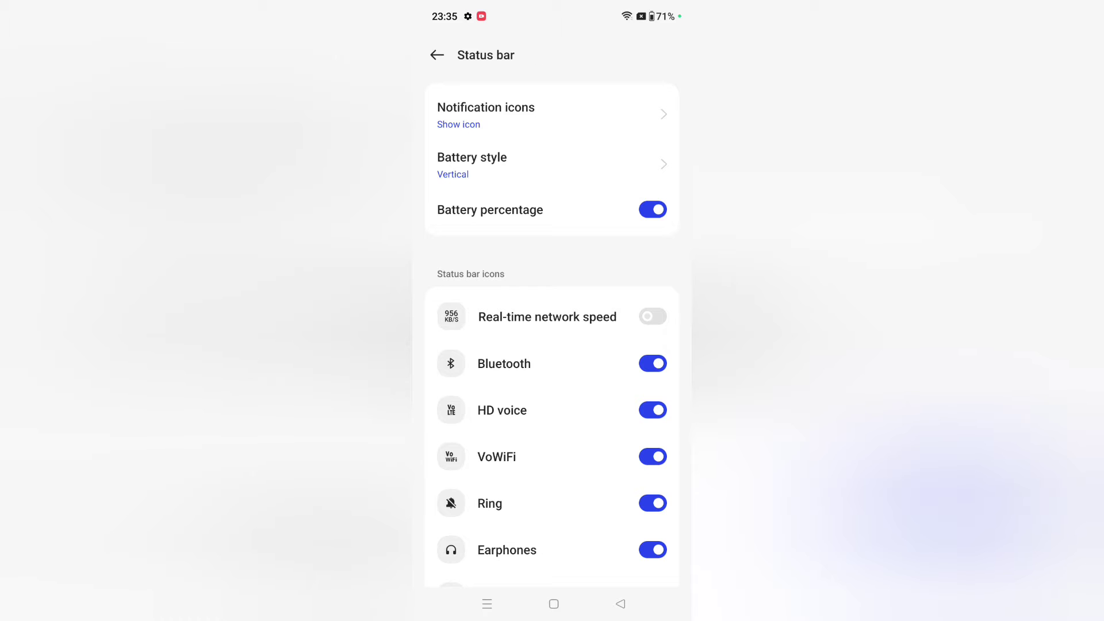
{"action": "left_click", "coordinate": [553, 604]}
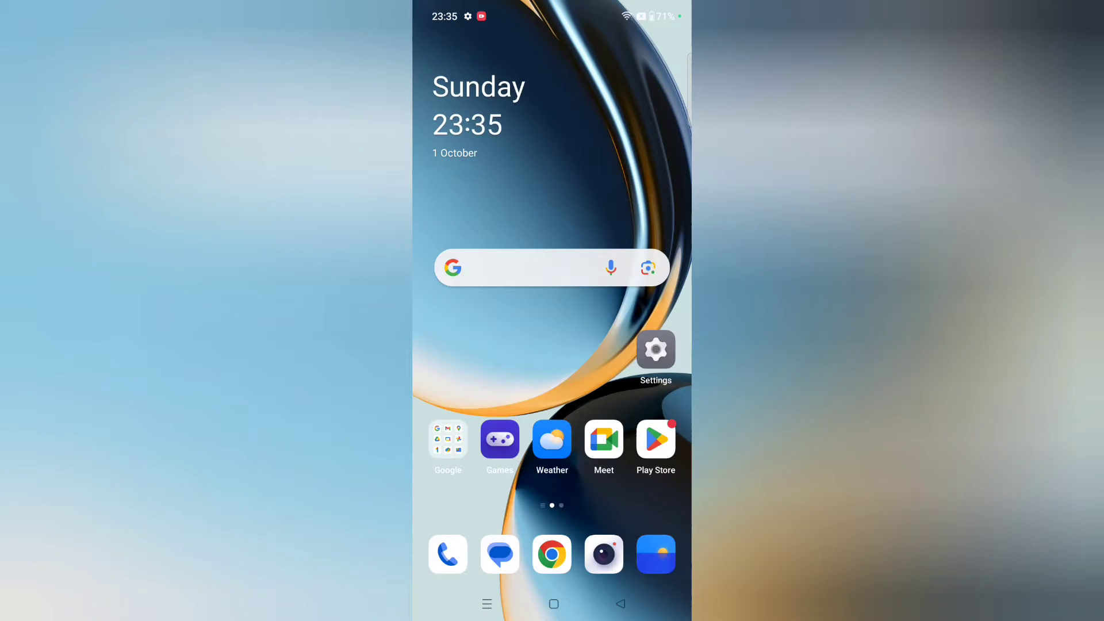
{"action": "left_click", "coordinate": [488, 604]}
{"action": "left_click_drag", "start_coordinate": [604, 259], "coordinate": [604, 69]}
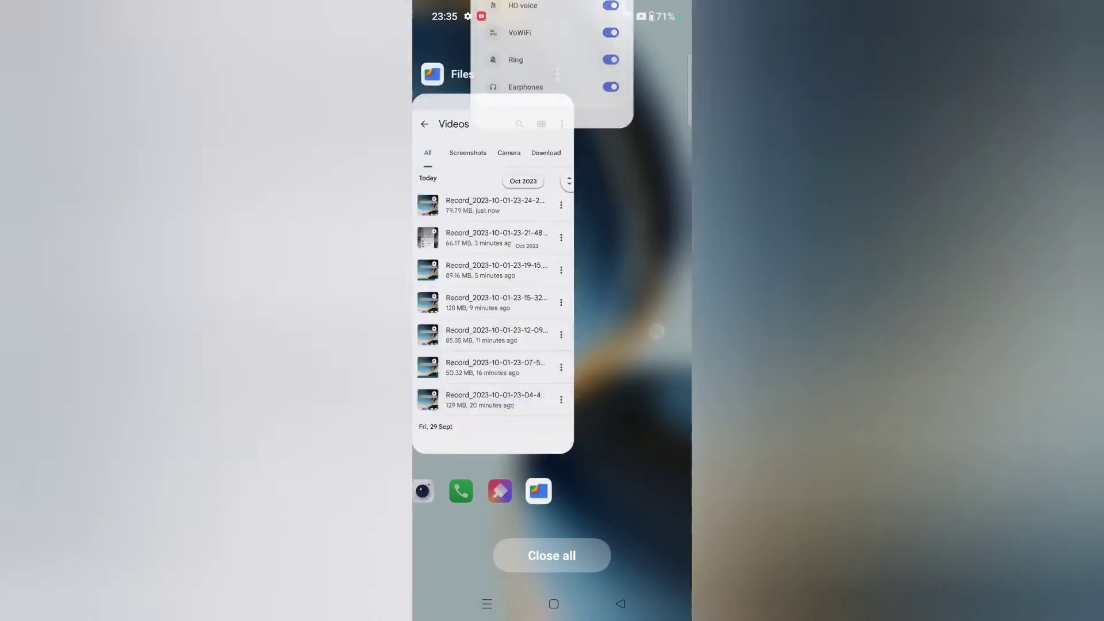
{"action": "left_click", "coordinate": [553, 605]}
{"action": "left_click_drag", "start_coordinate": [622, 345], "coordinate": [465, 346]}
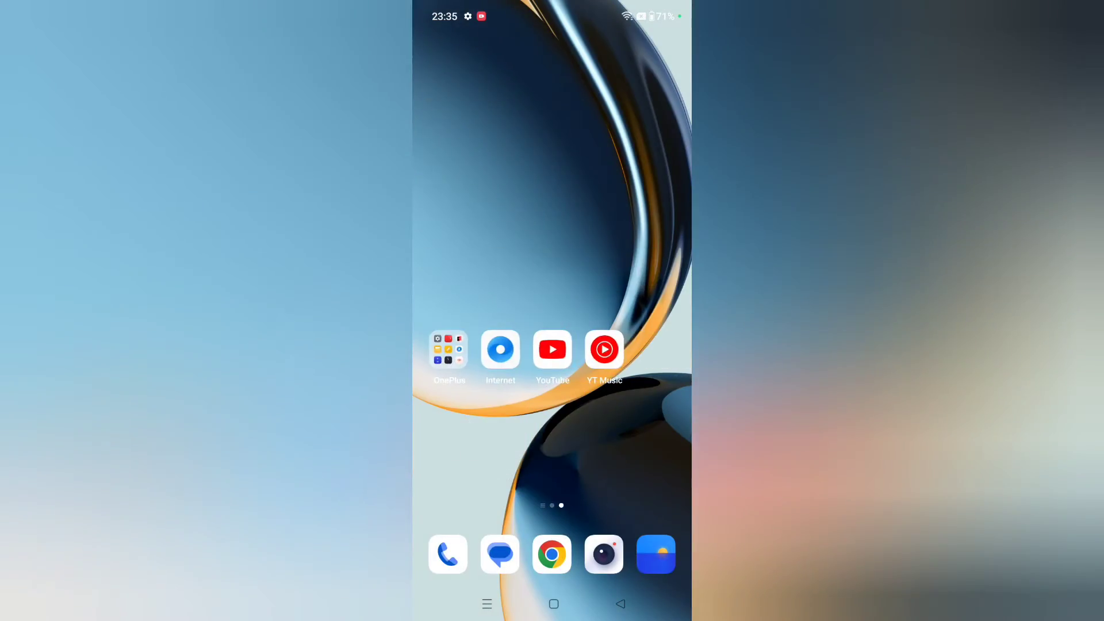
{"action": "left_click_drag", "start_coordinate": [552, 518], "coordinate": [552, 217]}
{"action": "scroll", "coordinate": [552, 345], "scroll_direction": "down", "scroll_amount": 3}
{"action": "scroll", "coordinate": [552, 303], "scroll_direction": "up", "scroll_amount": 5}
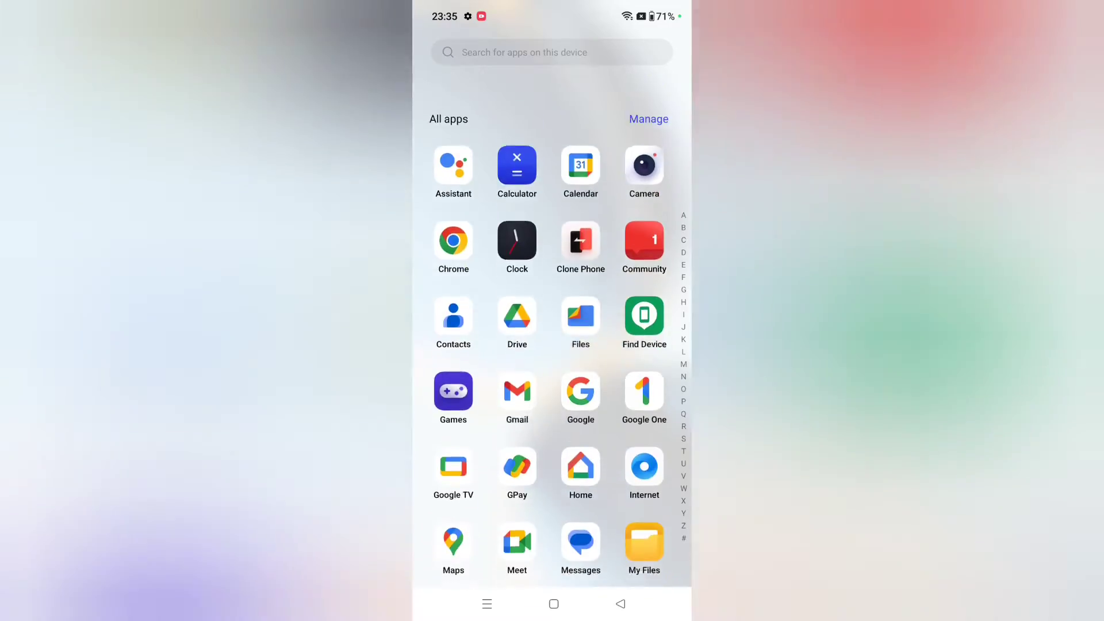
{"action": "key", "text": "Escape"}
{"action": "left_click_drag", "start_coordinate": [484, 389], "coordinate": [638, 389]}
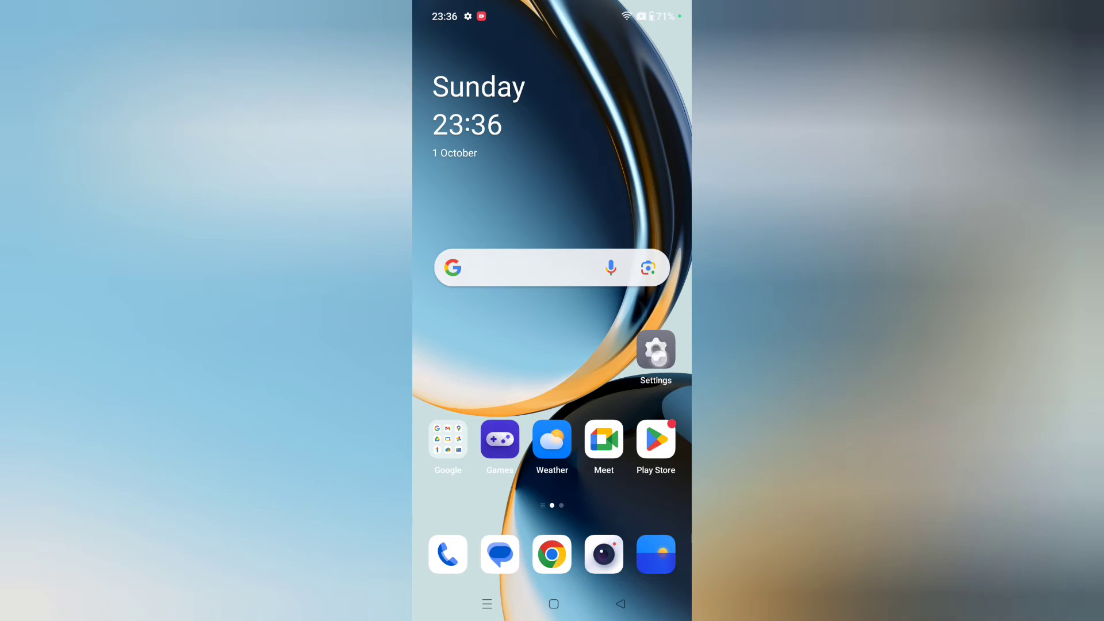
Reach the Status bar page via Settings > Notification & status bar.
{"action": "left_click", "coordinate": [656, 349]}
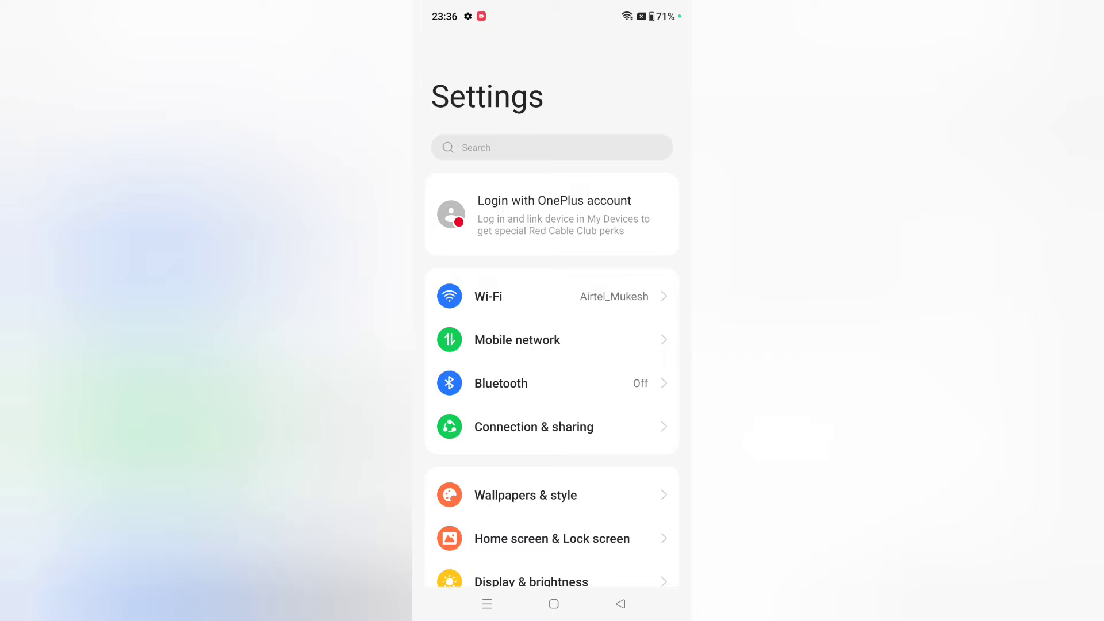
{"action": "left_click_drag", "start_coordinate": [624, 497], "coordinate": [624, 291]}
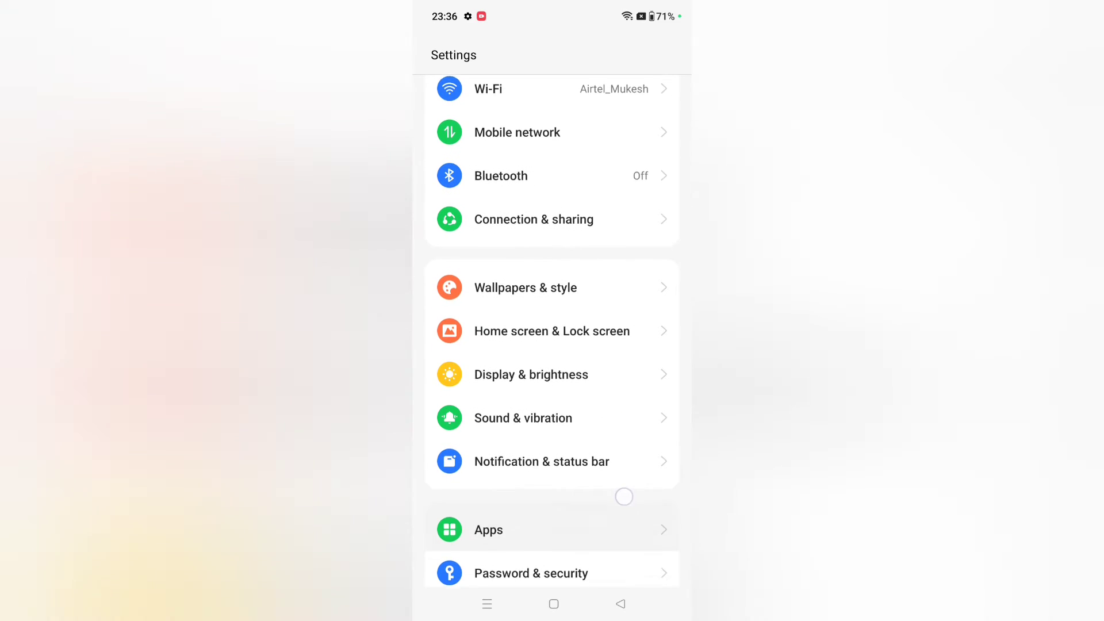
{"action": "left_click_drag", "start_coordinate": [623, 497], "coordinate": [624, 380]}
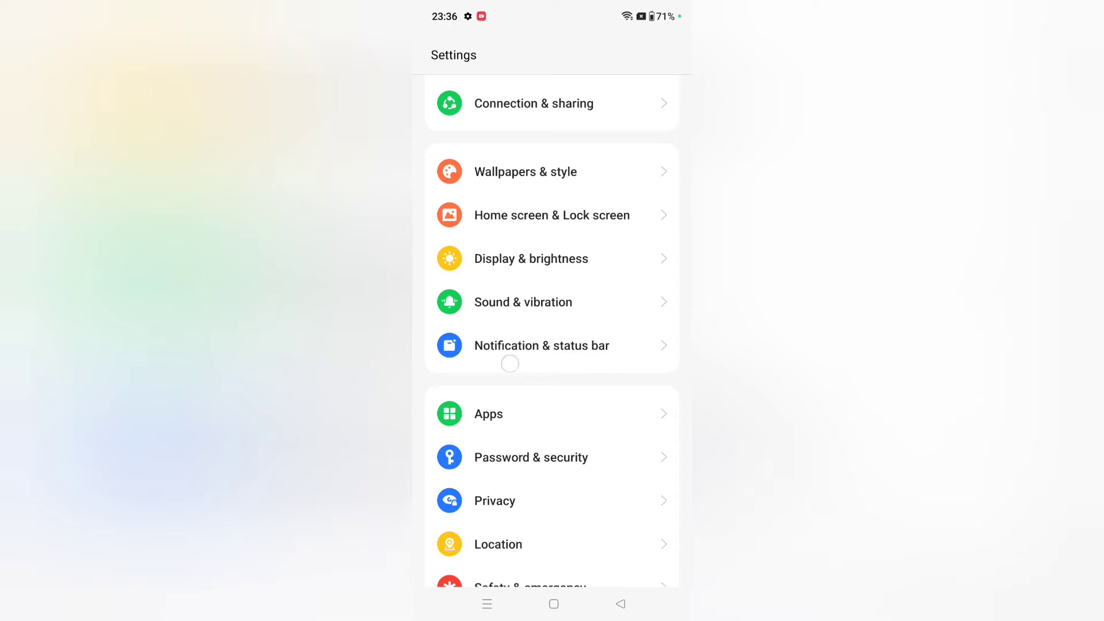
{"action": "left_click", "coordinate": [557, 345]}
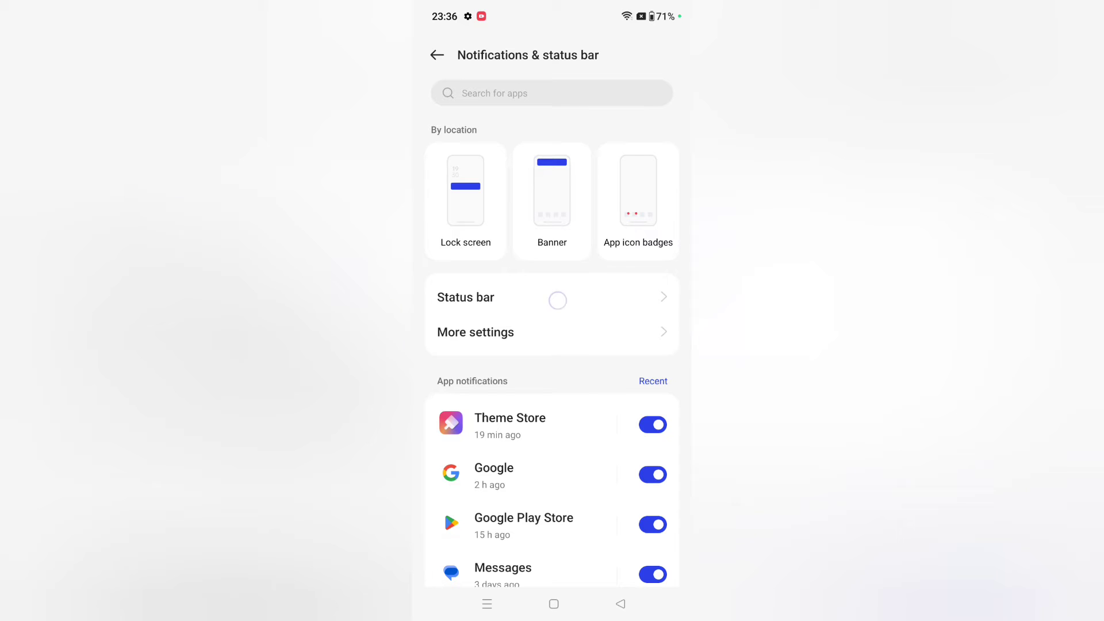
{"action": "left_click", "coordinate": [487, 297]}
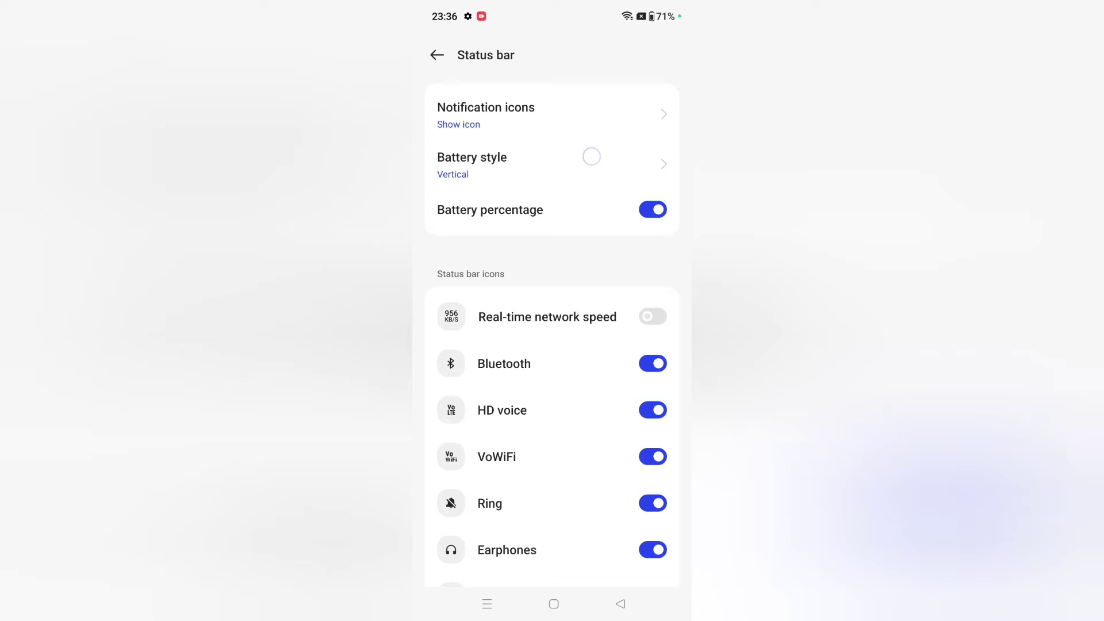
{"action": "left_click", "coordinate": [552, 113]}
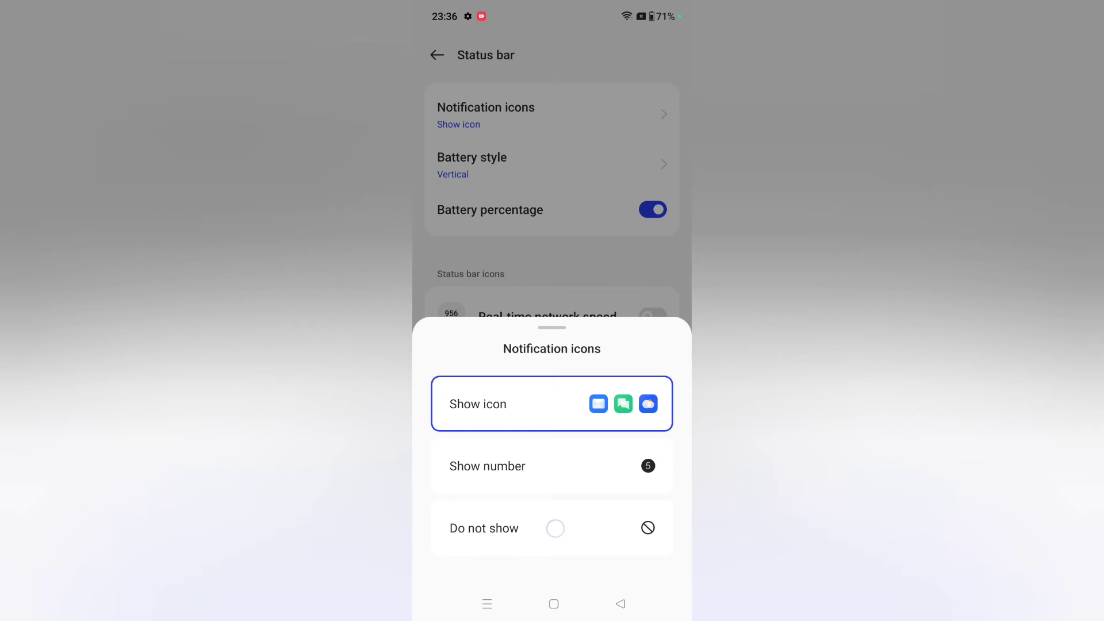
{"action": "left_click", "coordinate": [552, 466]}
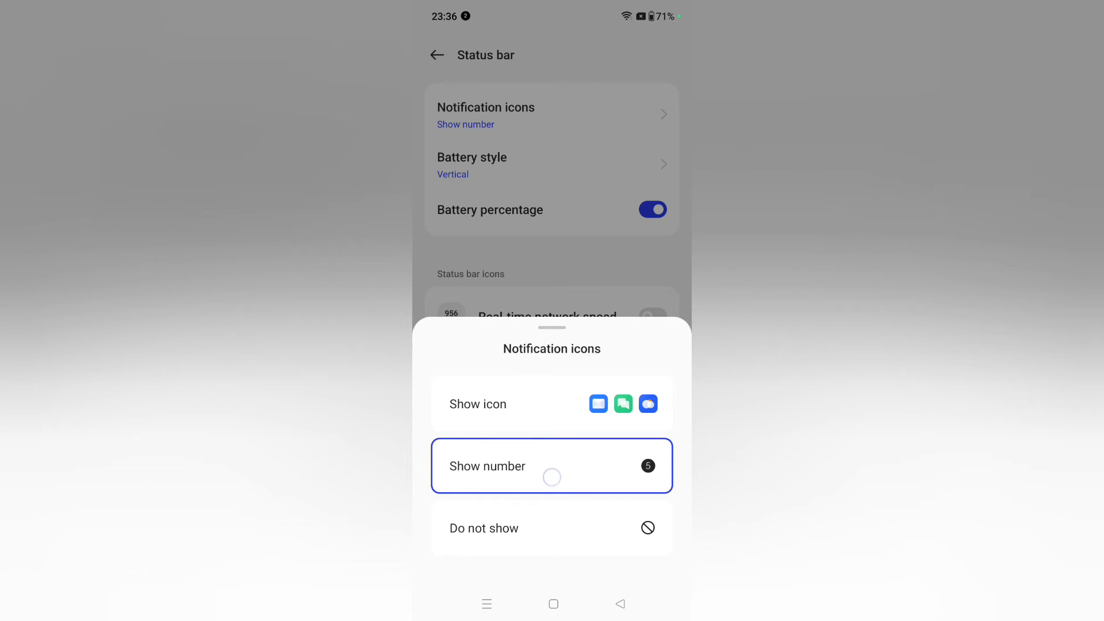
{"action": "left_click", "coordinate": [552, 528]}
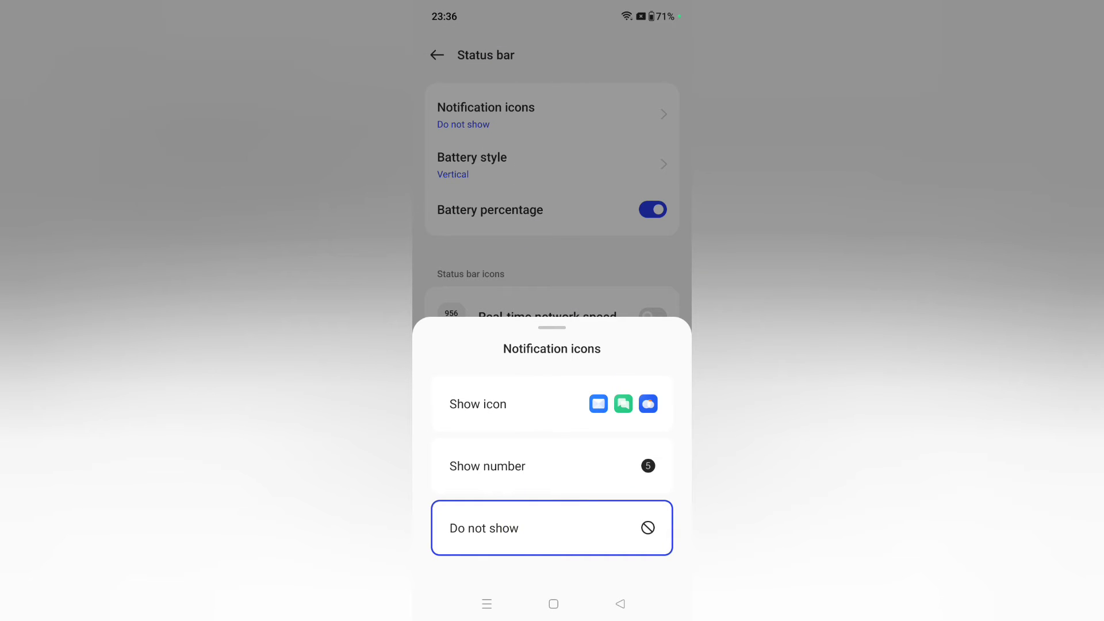
{"action": "left_click", "coordinate": [527, 410]}
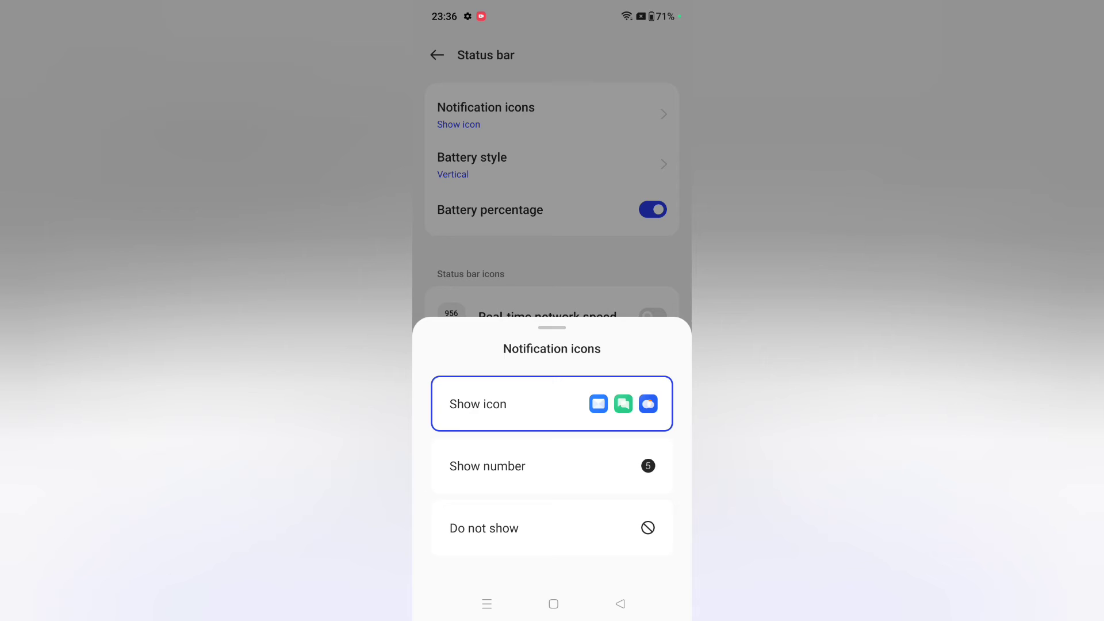
{"action": "left_click", "coordinate": [552, 259]}
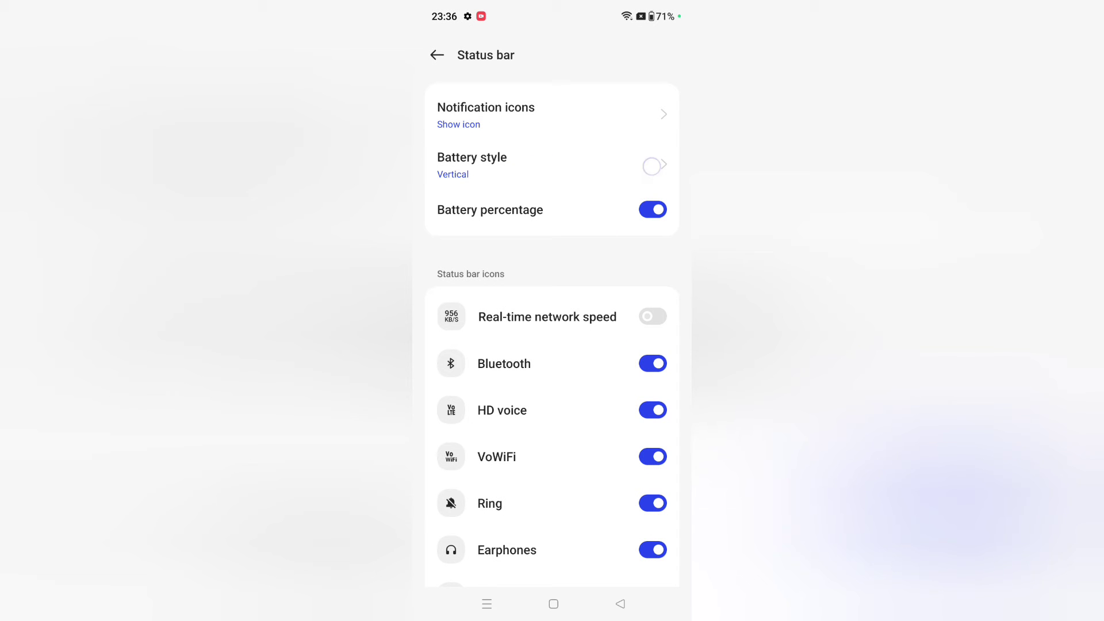
Set Battery style to Do not show after previewing Horizontal, Vertical and Loop.
{"action": "left_click", "coordinate": [532, 173]}
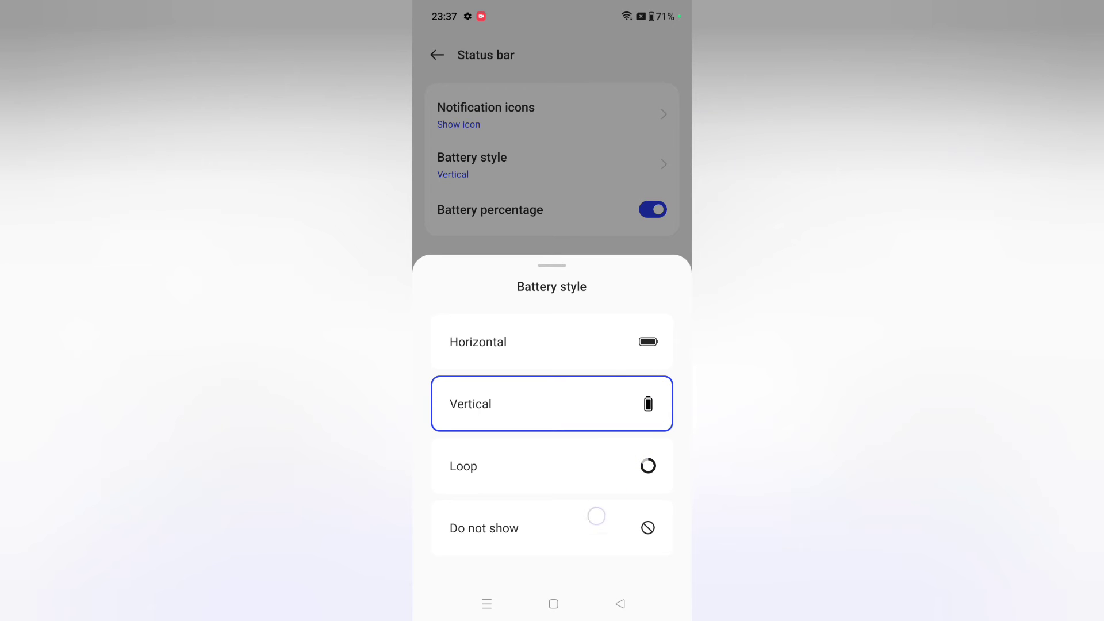
{"action": "left_click", "coordinate": [648, 342]}
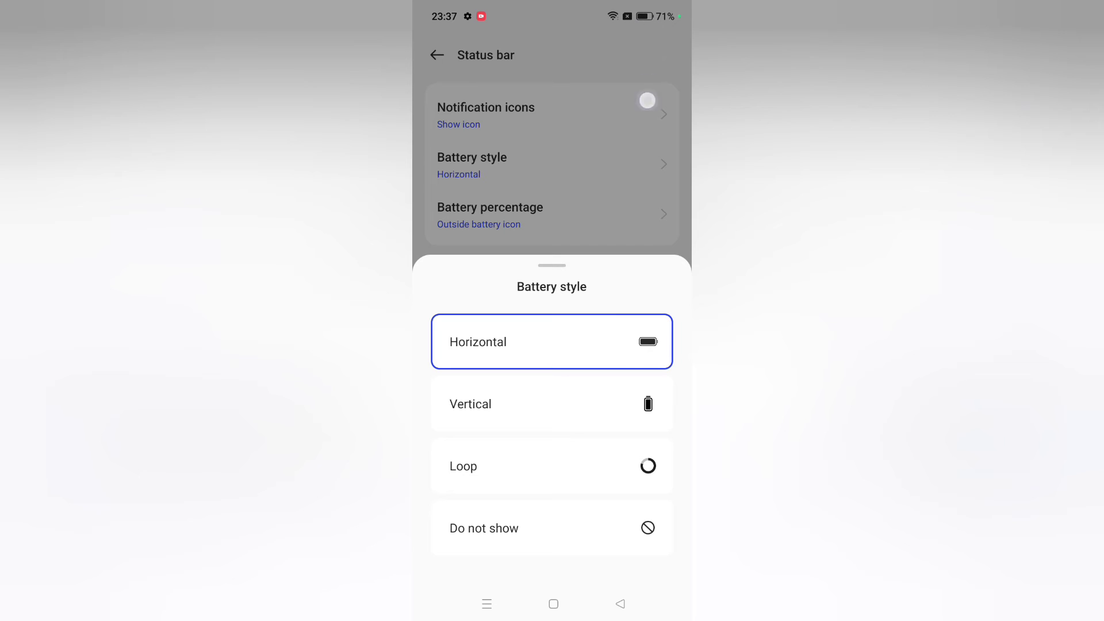
{"action": "left_click", "coordinate": [593, 404]}
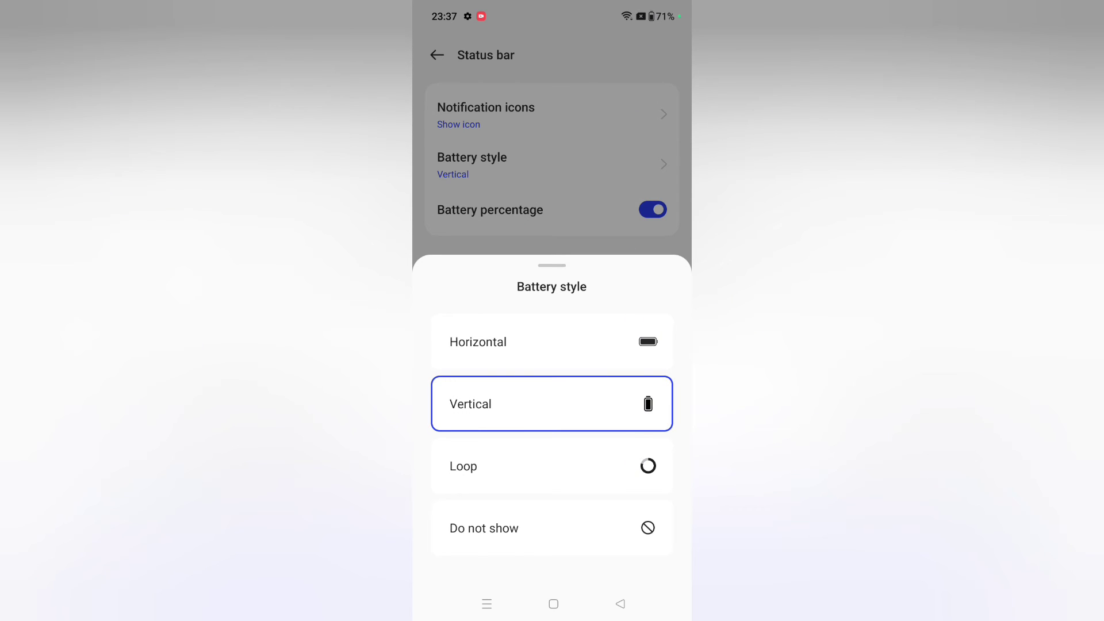
{"action": "left_click", "coordinate": [604, 466]}
{"action": "left_click", "coordinate": [556, 535]}
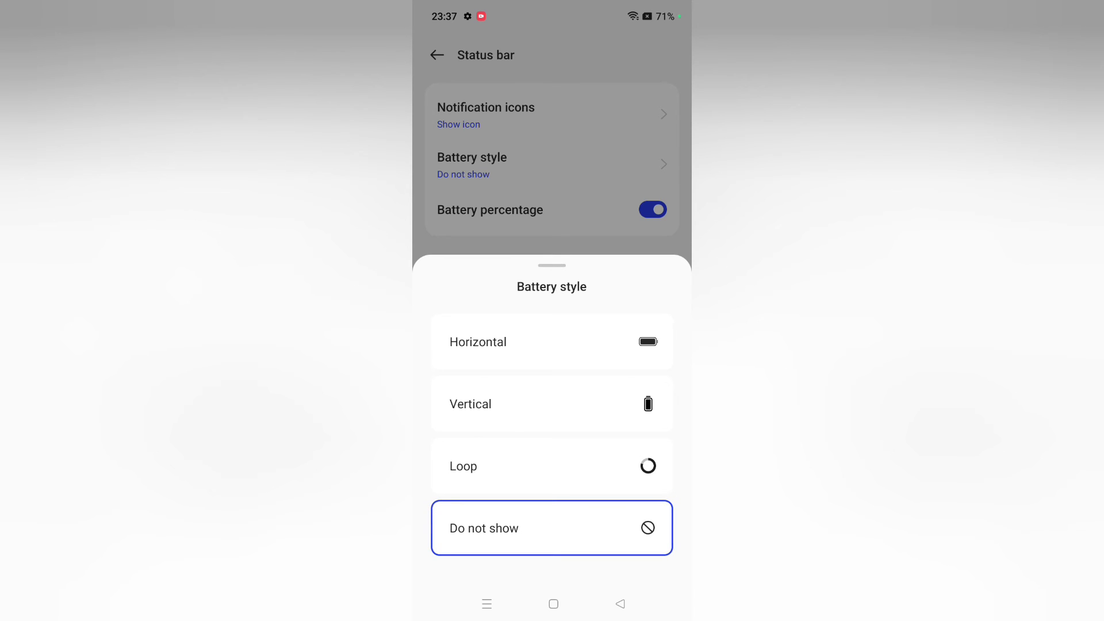
{"action": "key", "text": "Escape"}
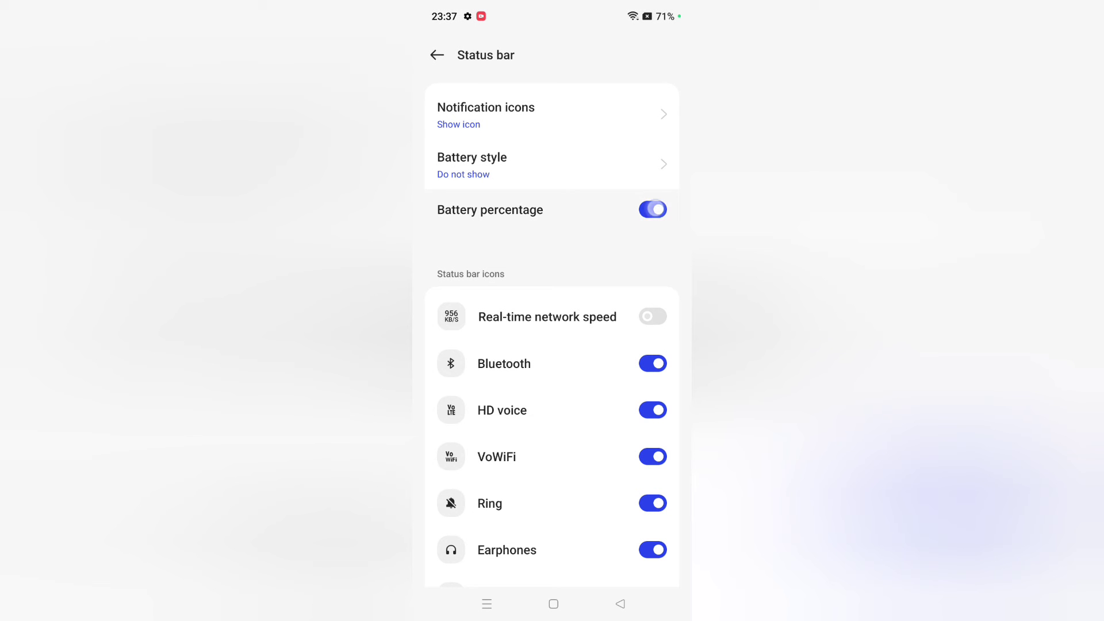
Toggle the Battery percentage switch off and back on.
{"action": "left_click", "coordinate": [652, 209]}
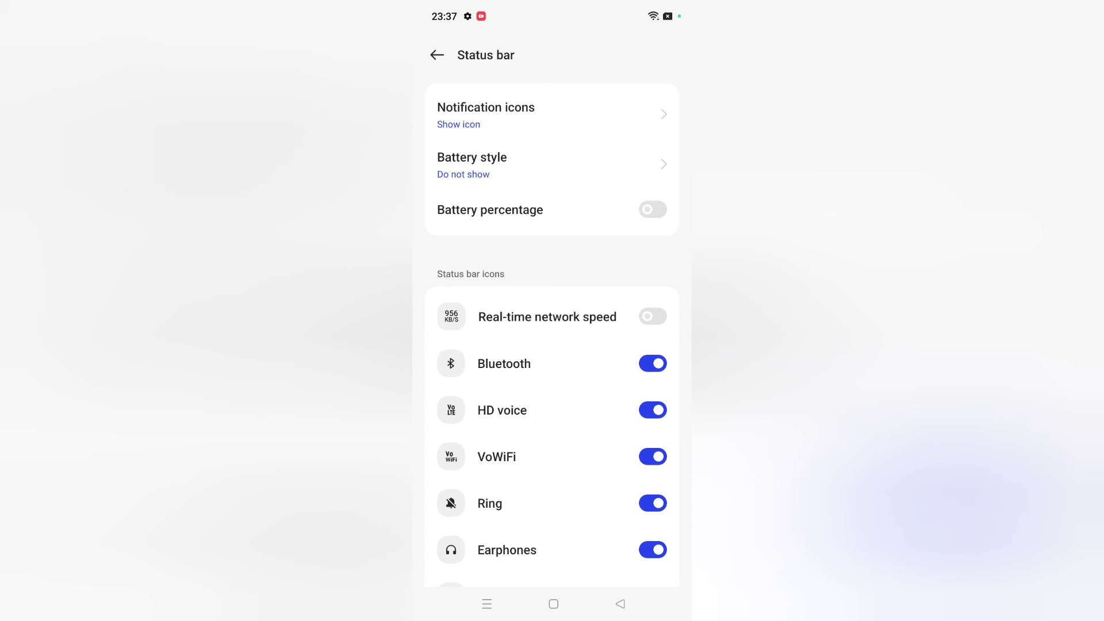
{"action": "left_click", "coordinate": [653, 209]}
{"action": "left_click", "coordinate": [653, 210]}
Reselect Battery style Do not show after previewing Vertical and Horizontal.
{"action": "left_click", "coordinate": [597, 165]}
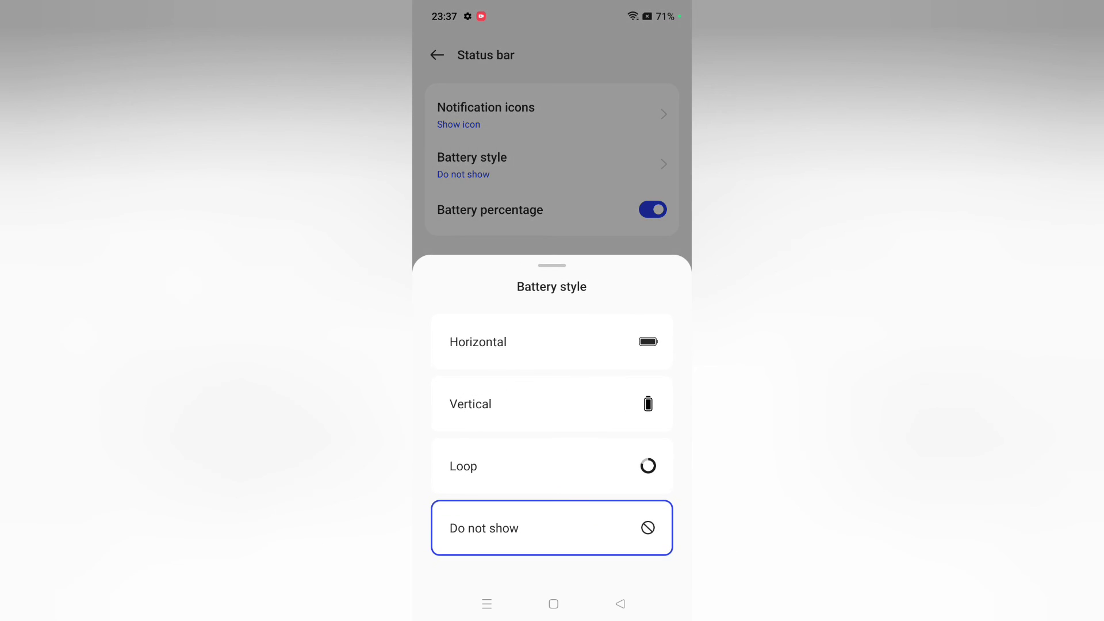
{"action": "left_click", "coordinate": [552, 404]}
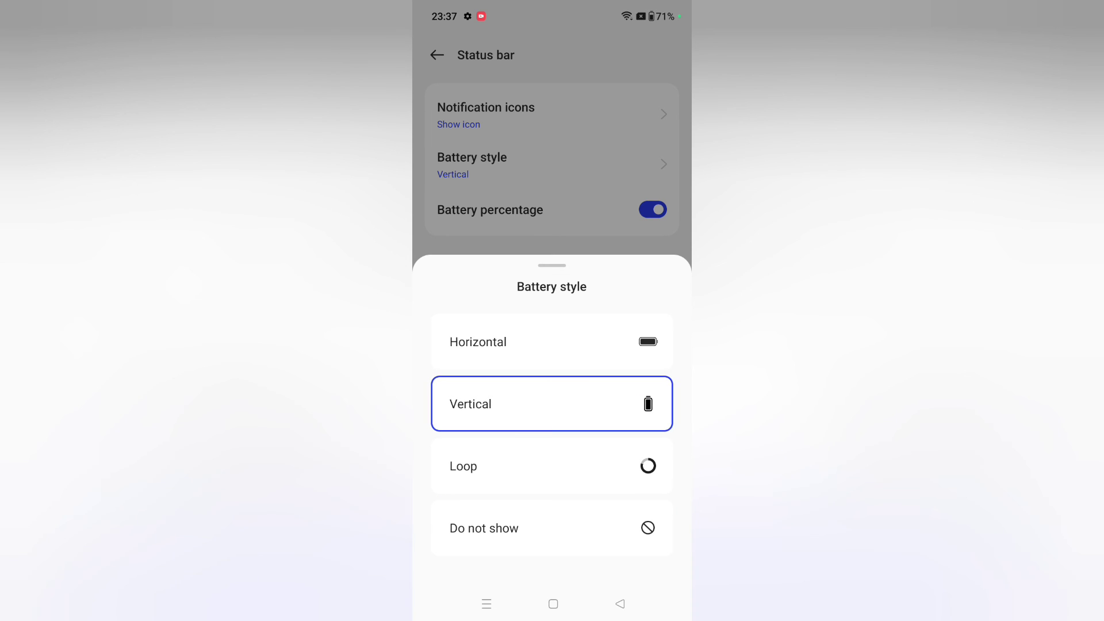
{"action": "left_click", "coordinate": [553, 342]}
{"action": "left_click", "coordinate": [553, 404]}
{"action": "left_click", "coordinate": [552, 343]}
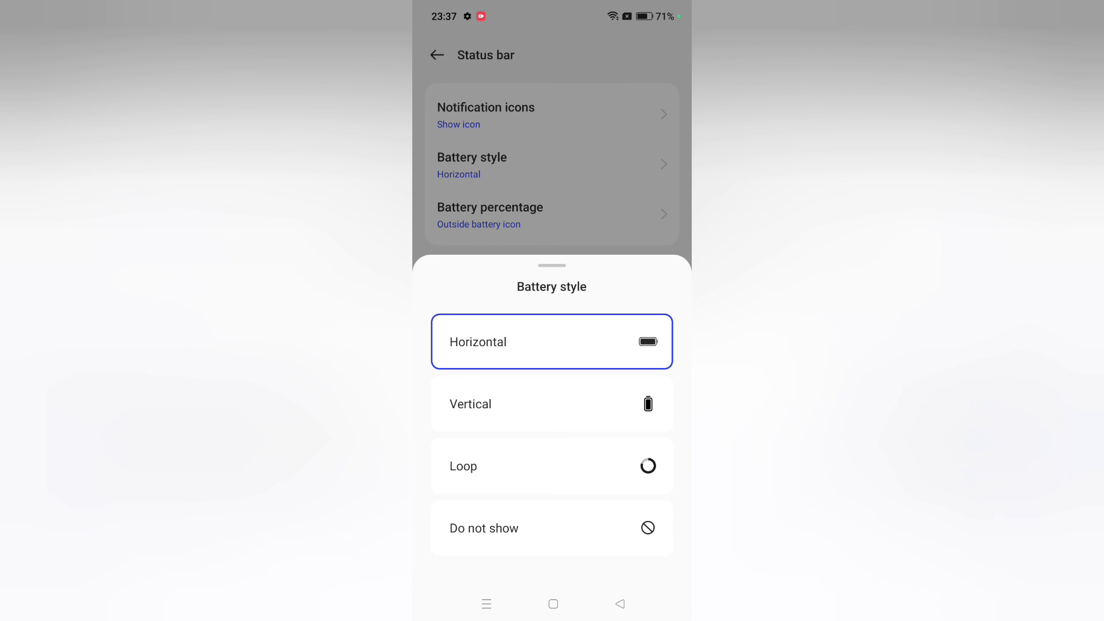
{"action": "left_click", "coordinate": [572, 535]}
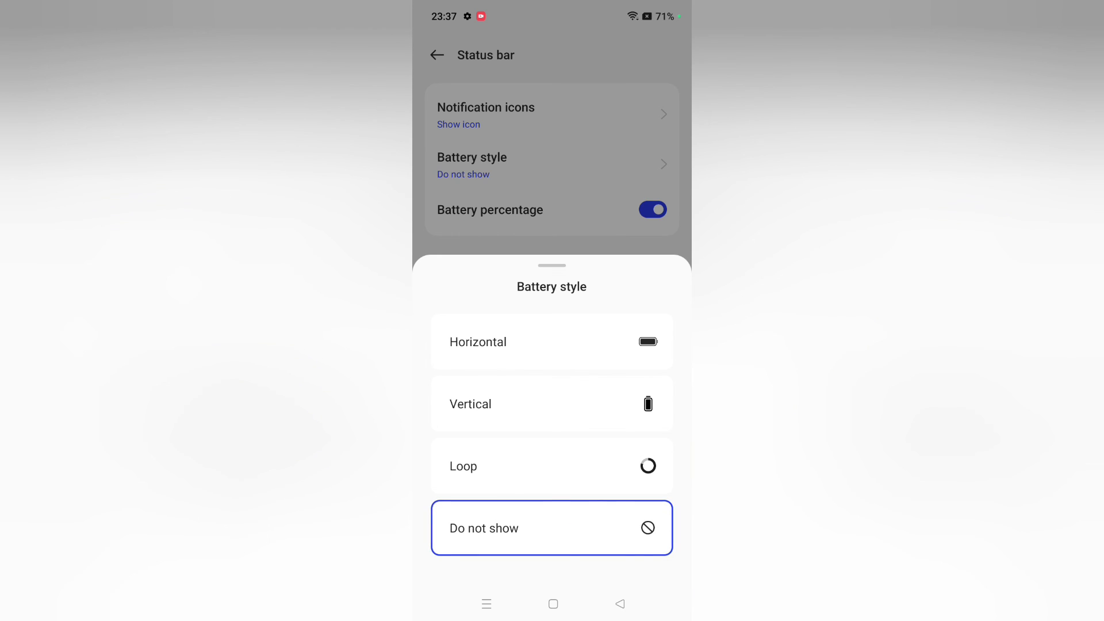
{"action": "left_click", "coordinate": [606, 214]}
Switch Battery percentage off, then leave for Home and the Recents overview.
{"action": "left_click", "coordinate": [653, 210]}
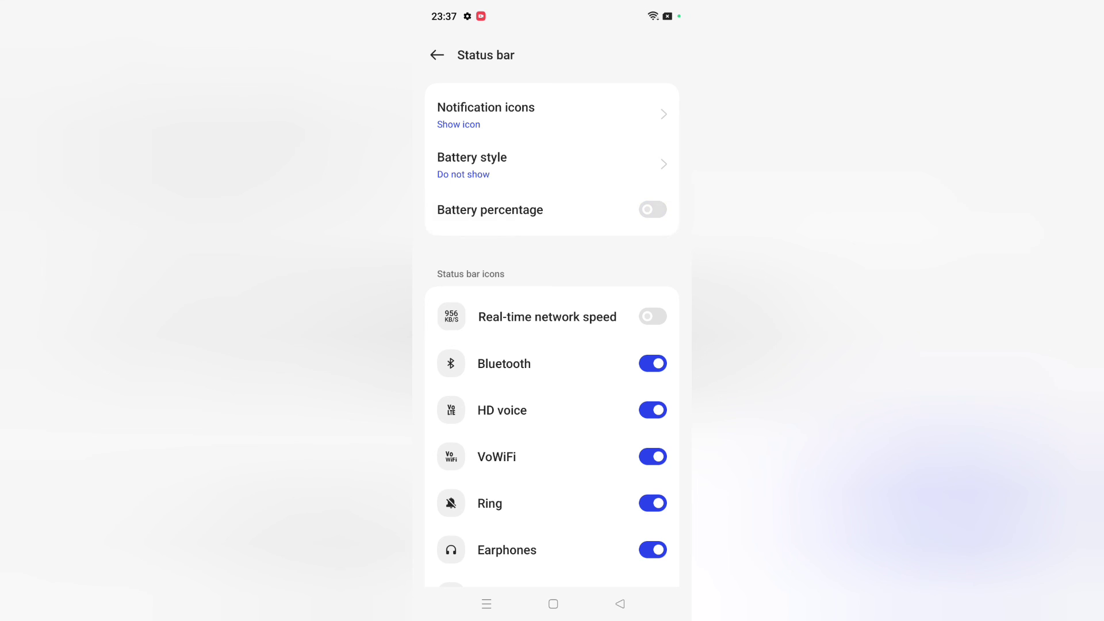
{"action": "left_click", "coordinate": [552, 604]}
{"action": "left_click", "coordinate": [487, 604]}
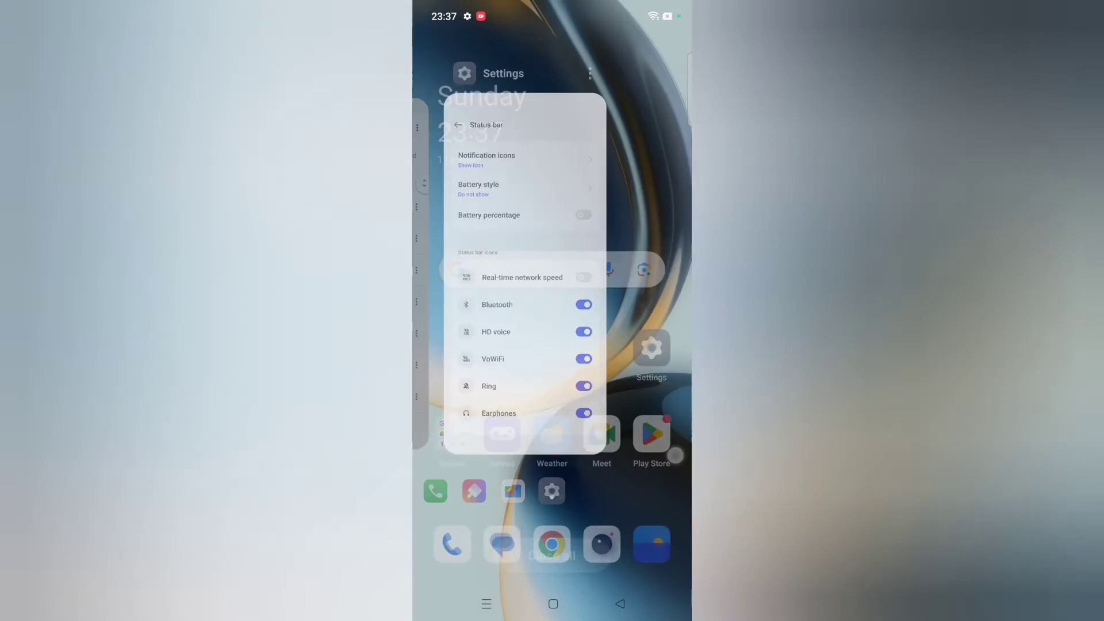